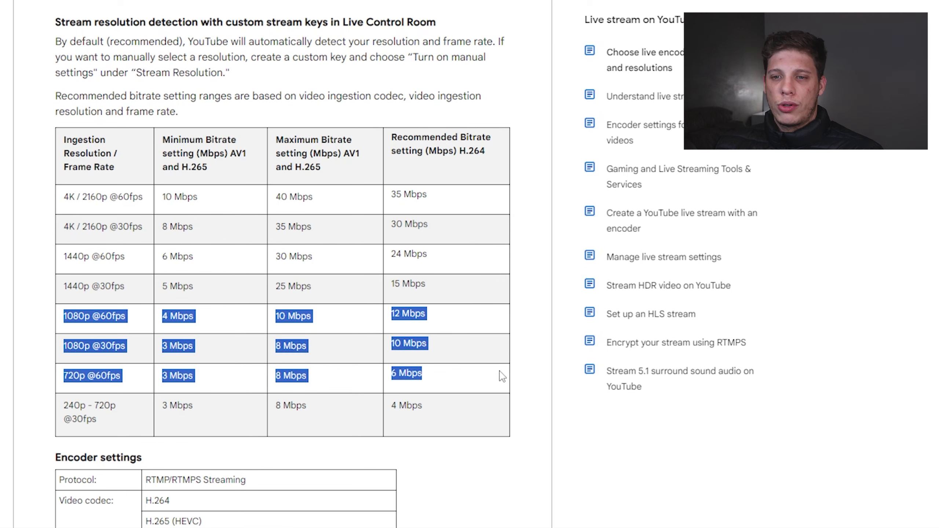
left_click(246, 378)
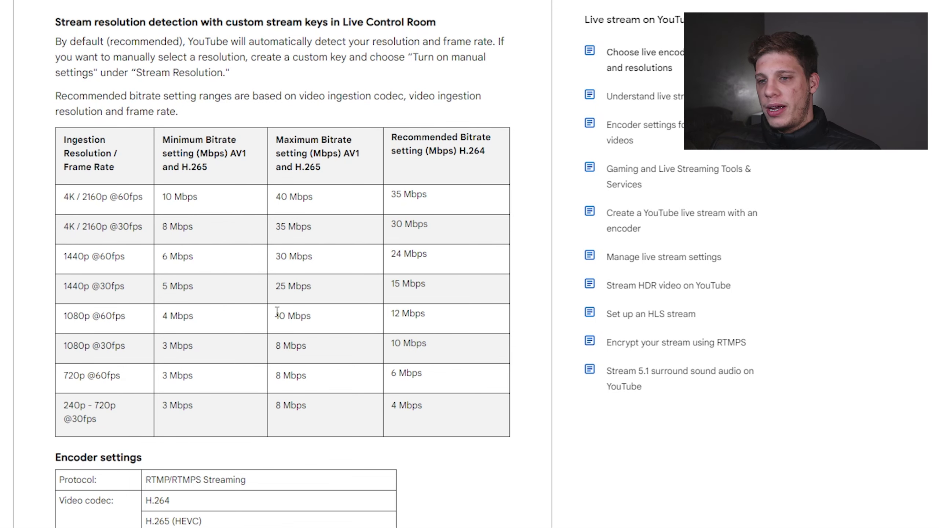
left_click_drag(277, 322, 402, 314)
left_click(436, 321)
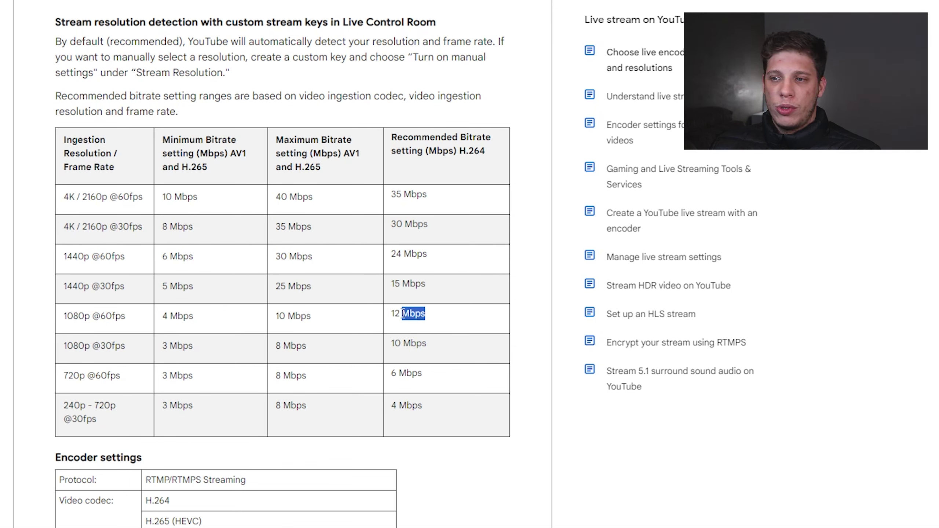
left_click(356, 317)
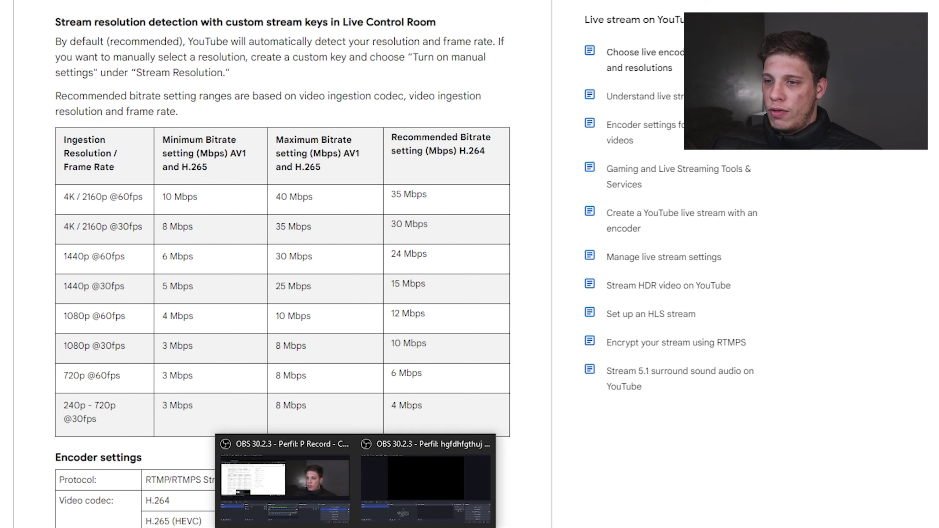
- Switch to OBS and set the streaming encoder's bitrate (Taxa de Bits) to 12000 Kbps
left_click(278, 473)
key("ctrl+a")
type("12000")
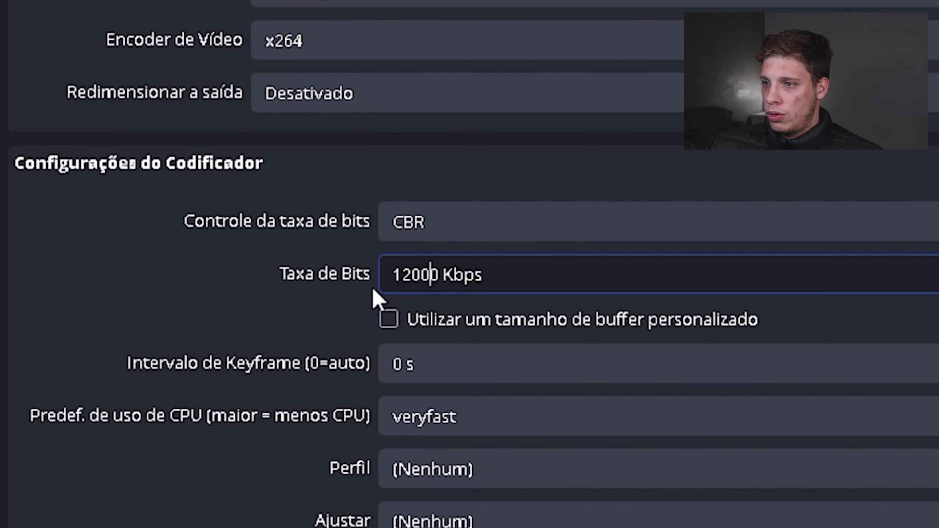
- Set the x264 encoder's keyframe interval (Intervalo de Keyframe) to 2 s
scroll(223, 329, "down", 2)
double_click(408, 283)
type("2")
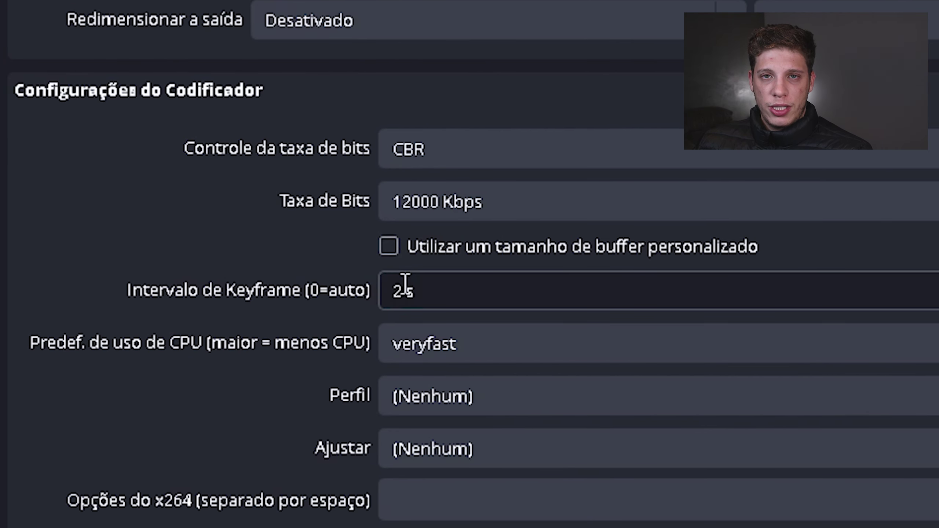
double_click(407, 285)
type("0")
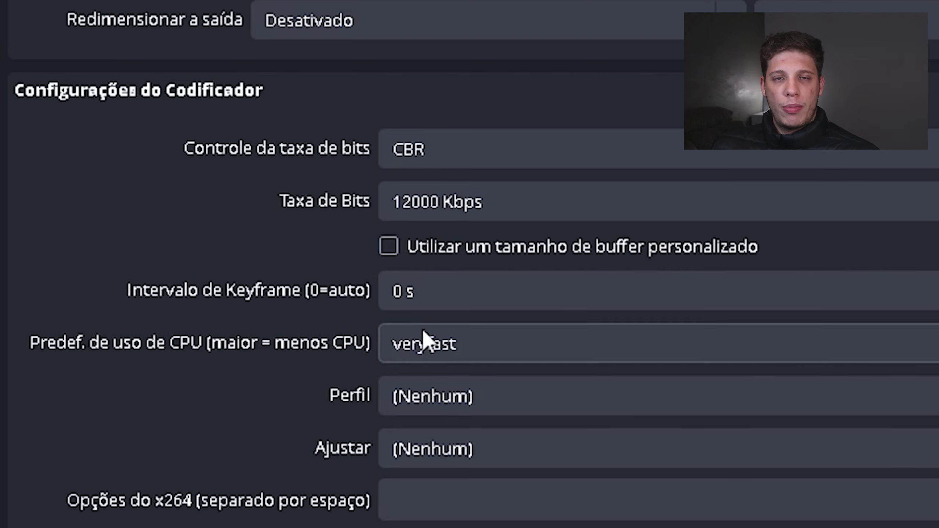
left_click(406, 293)
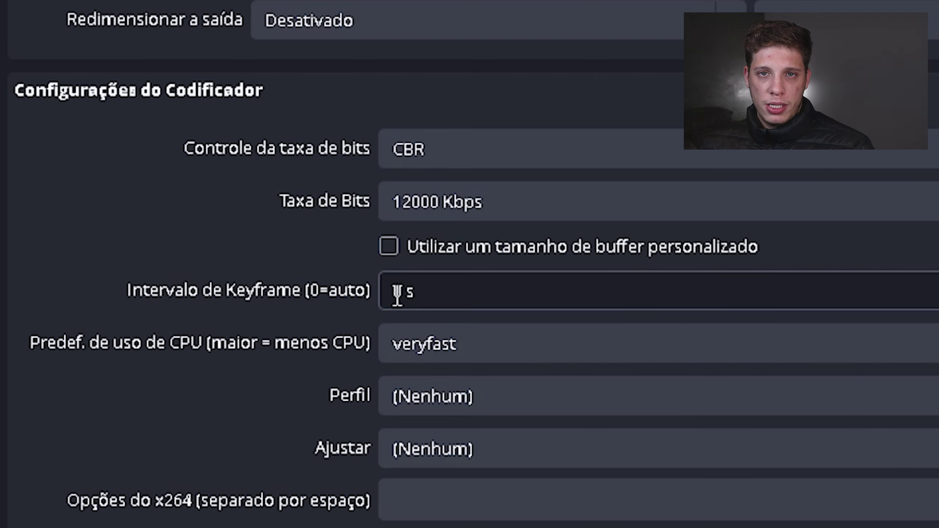
double_click(397, 292)
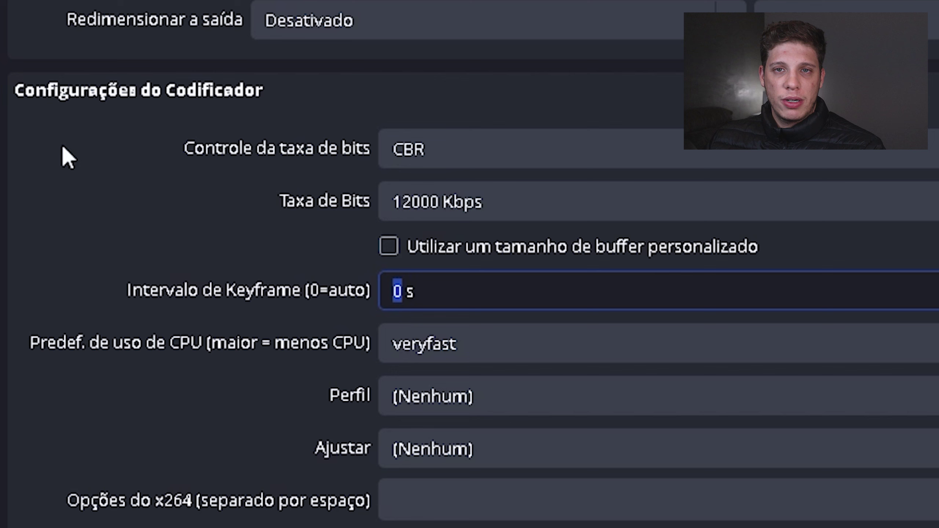
type("2")
left_click(132, 250)
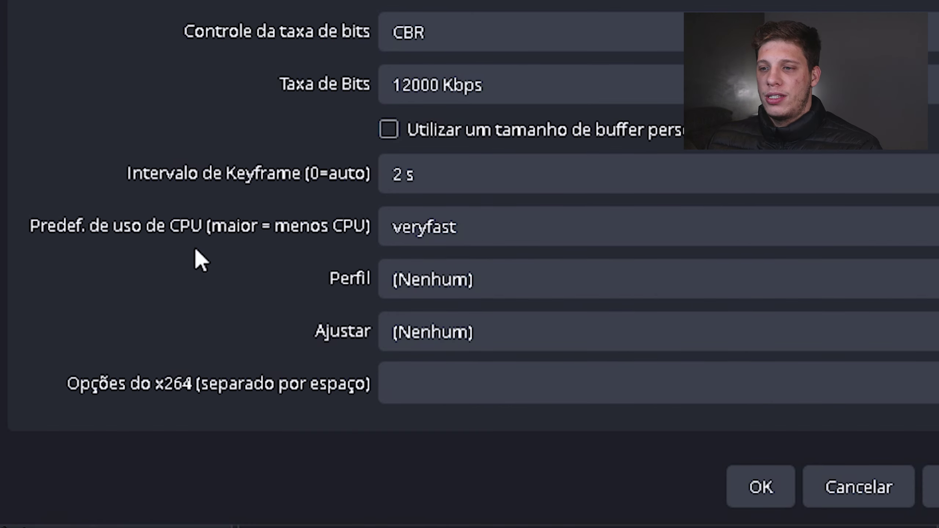
- Try fast and settle on faster as the x264 encoder's CPU usage preset
left_click(456, 226)
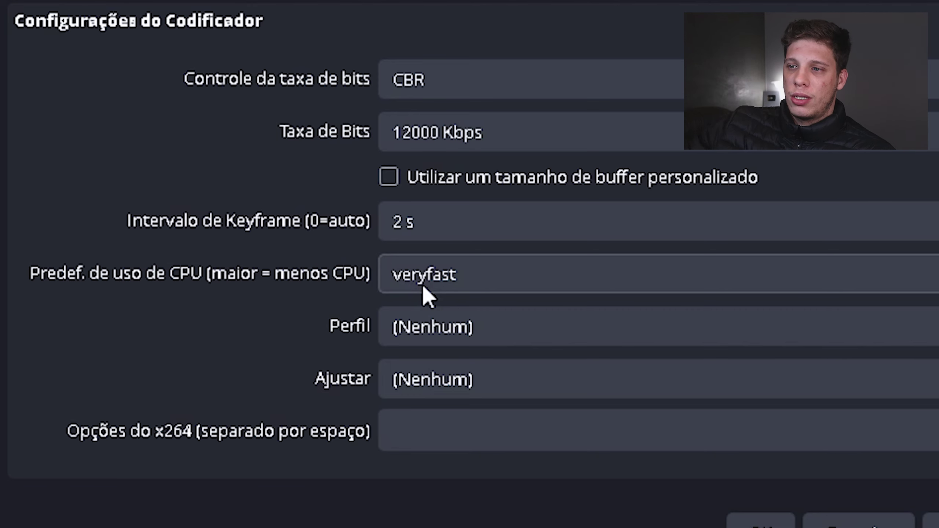
left_click(421, 283)
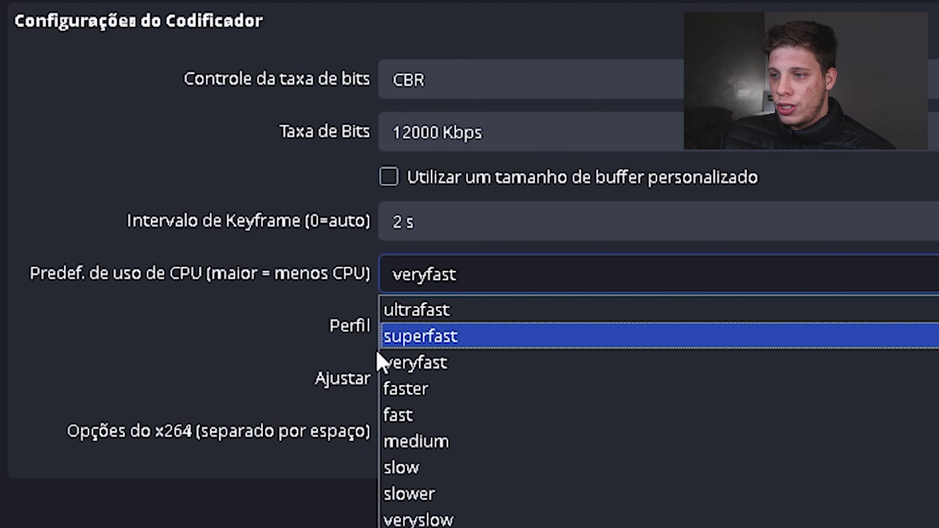
left_click(462, 413)
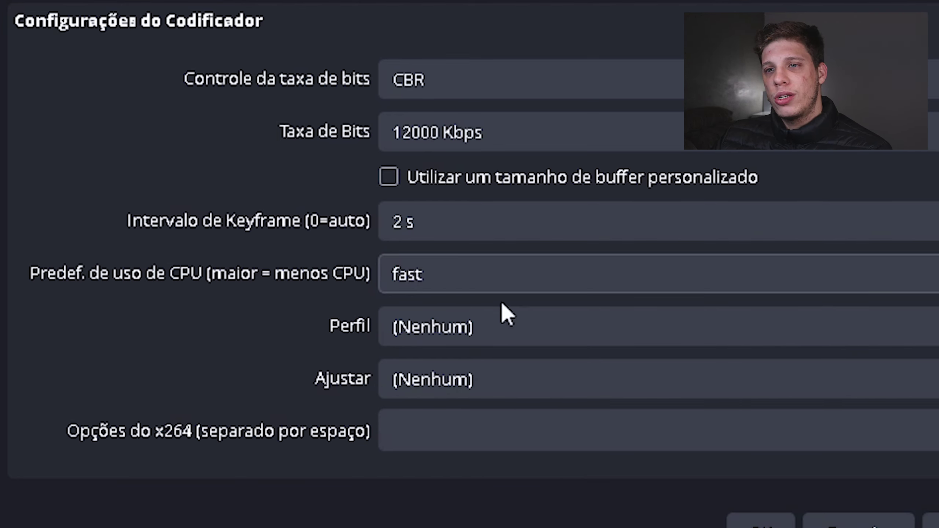
left_click(501, 291)
left_click(470, 390)
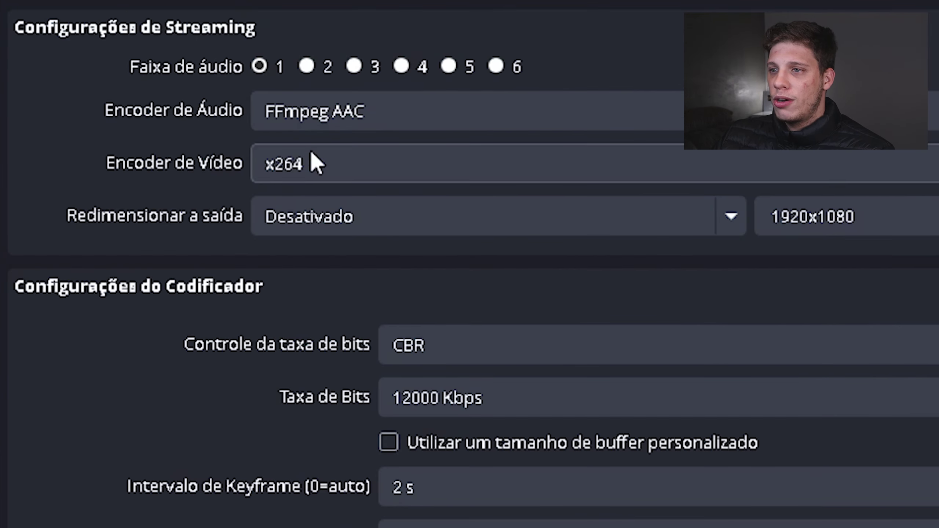
- Switch the streaming video encoder to NVIDIA NVENC H.264 and check its bitrate and keyframe interval
left_click(354, 137)
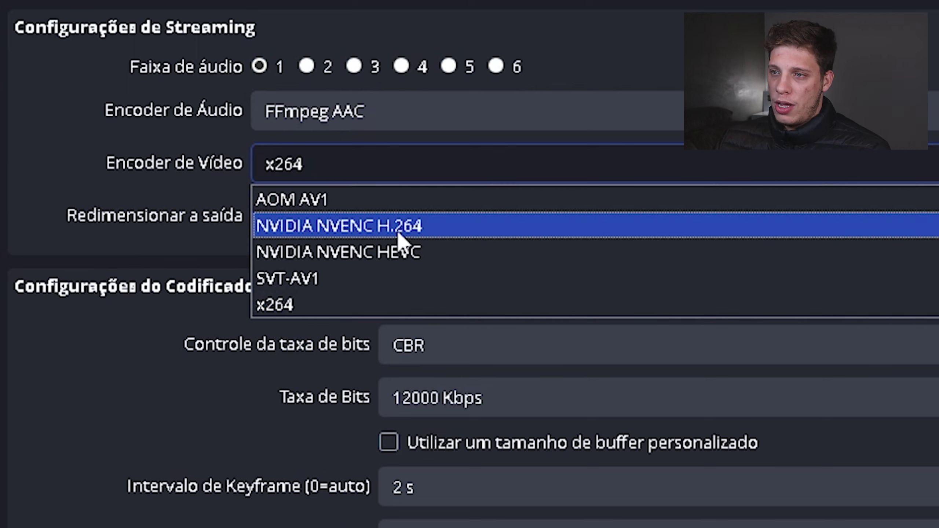
left_click(361, 237)
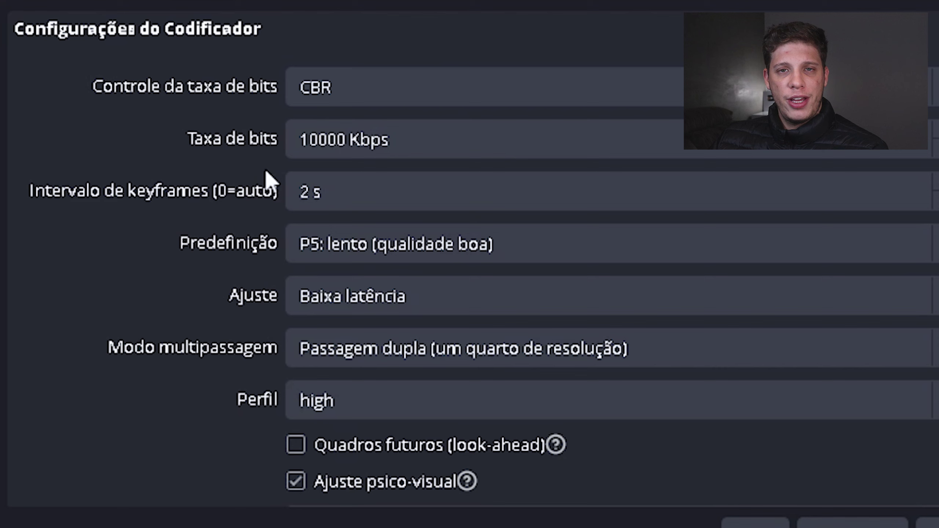
left_click(296, 146)
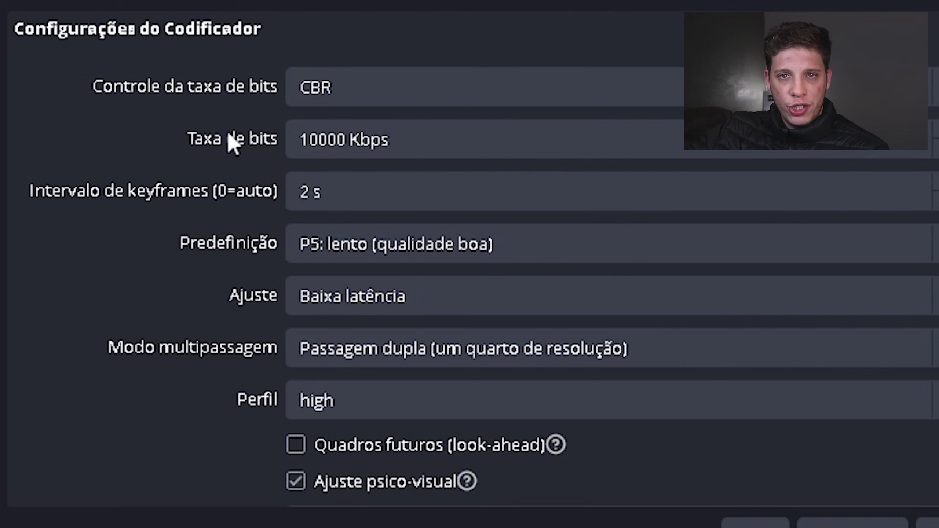
double_click(305, 192)
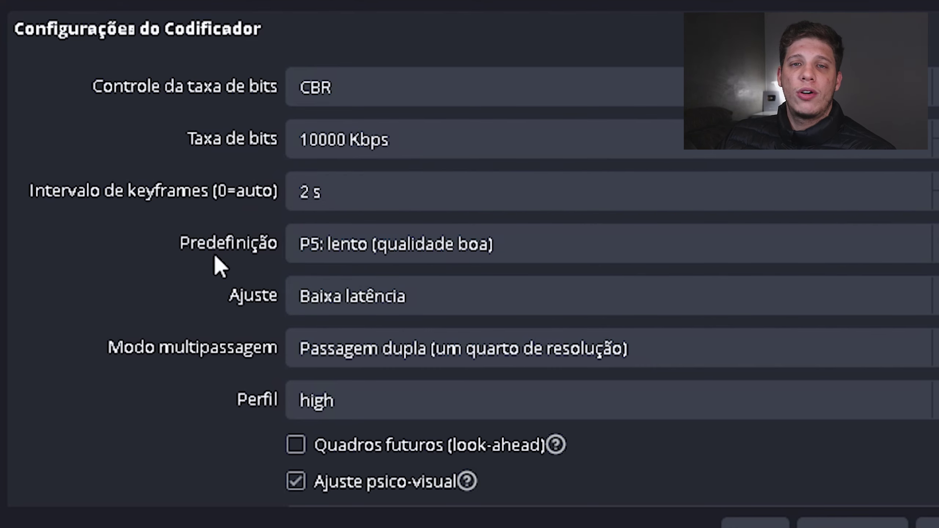
- Review the available options for the NVENC encoder's preset (Predefinição), tuning (Ajuste) and multipass mode (Modo multipassagem)
left_click(371, 252)
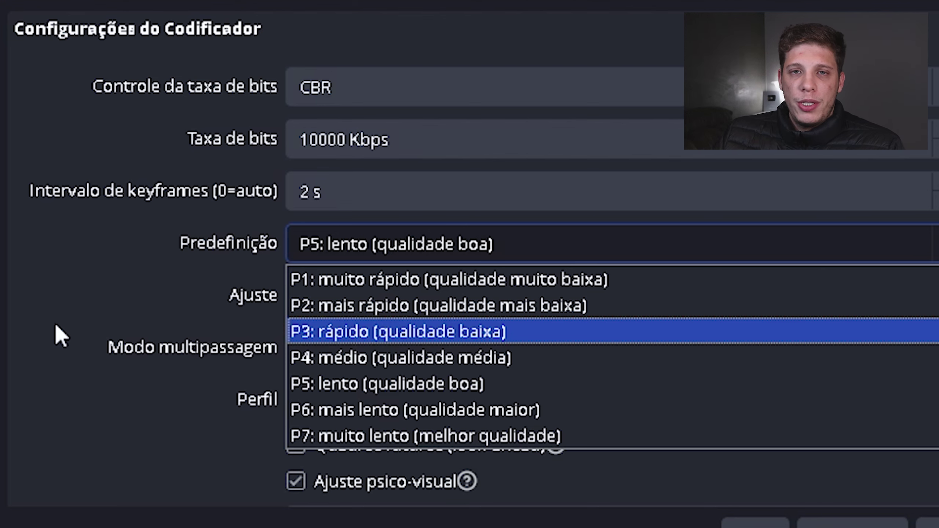
key("Down")
key("Down")
key("Down")
key("Down")
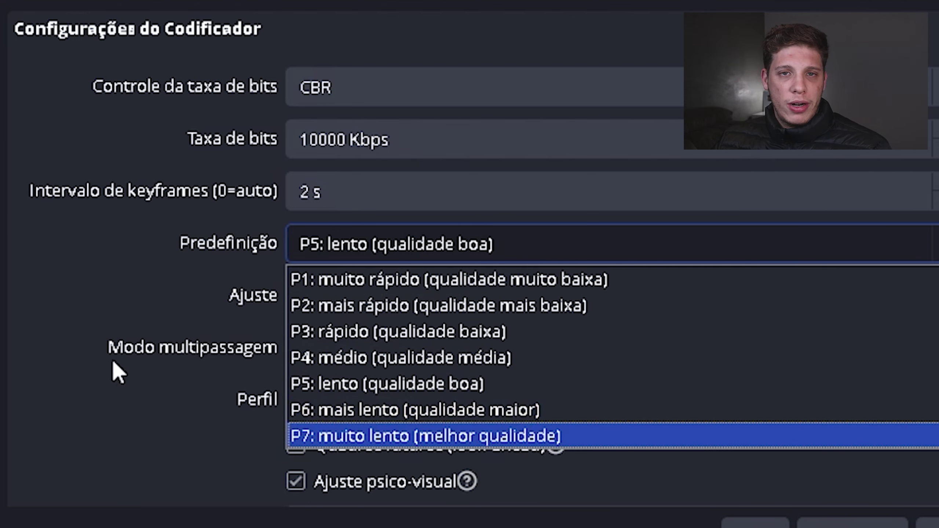
key("Escape")
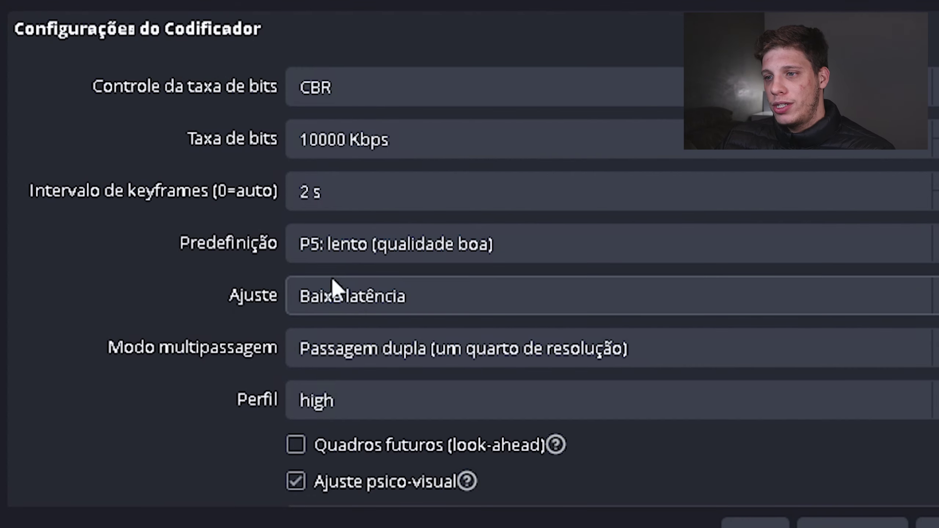
left_click(356, 296)
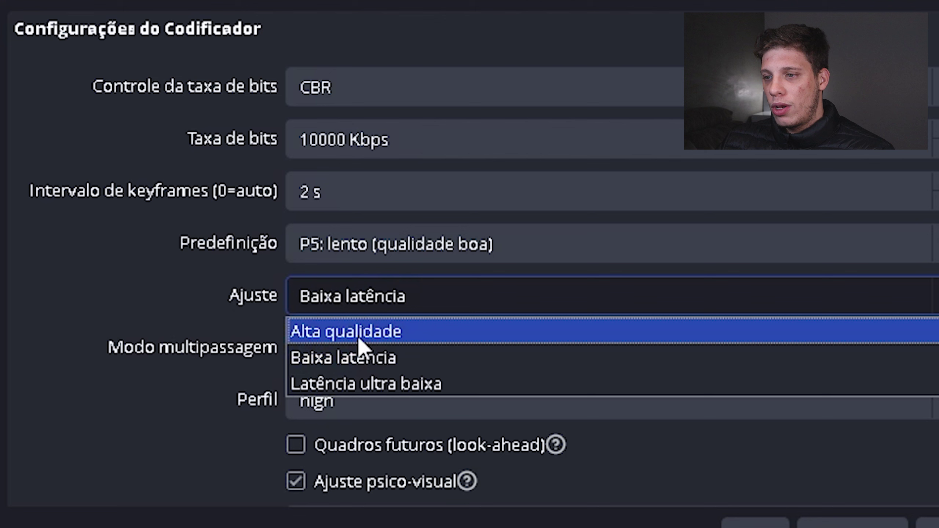
left_click(153, 264)
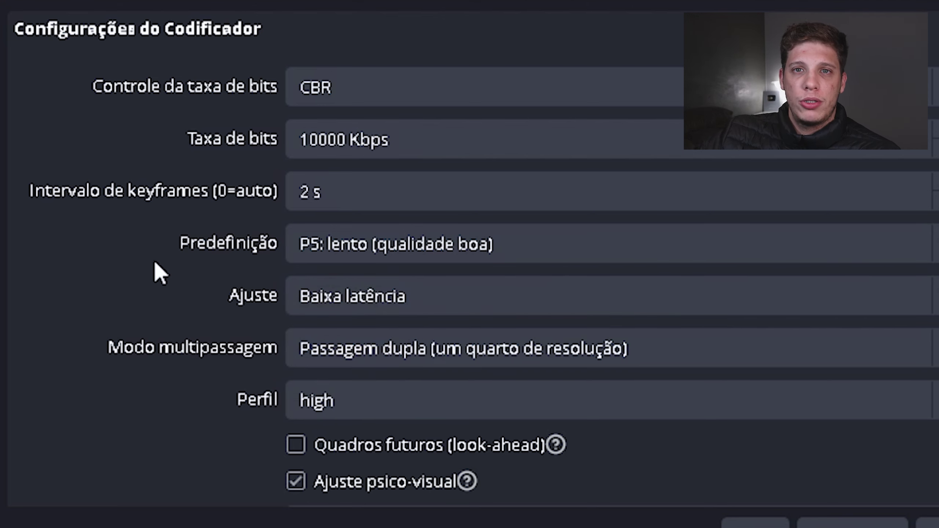
left_click(323, 351)
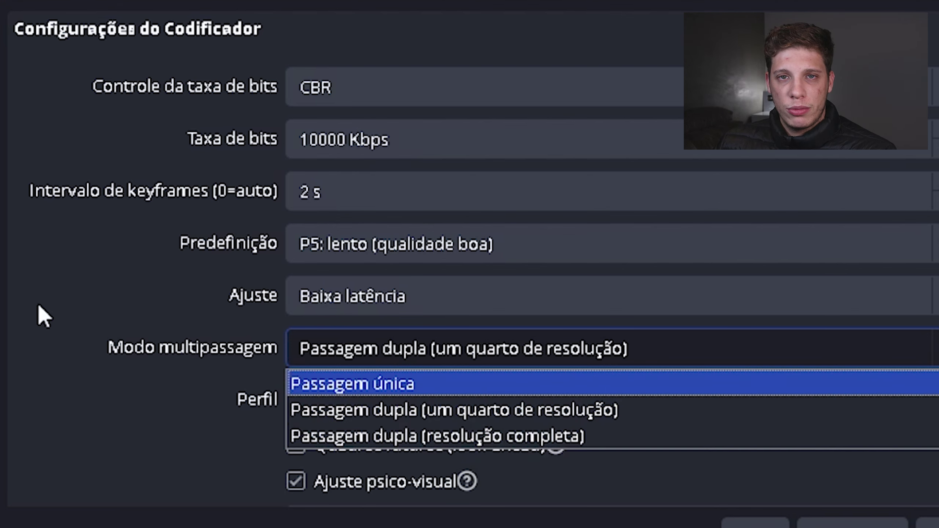
left_click(181, 405)
left_click(345, 353)
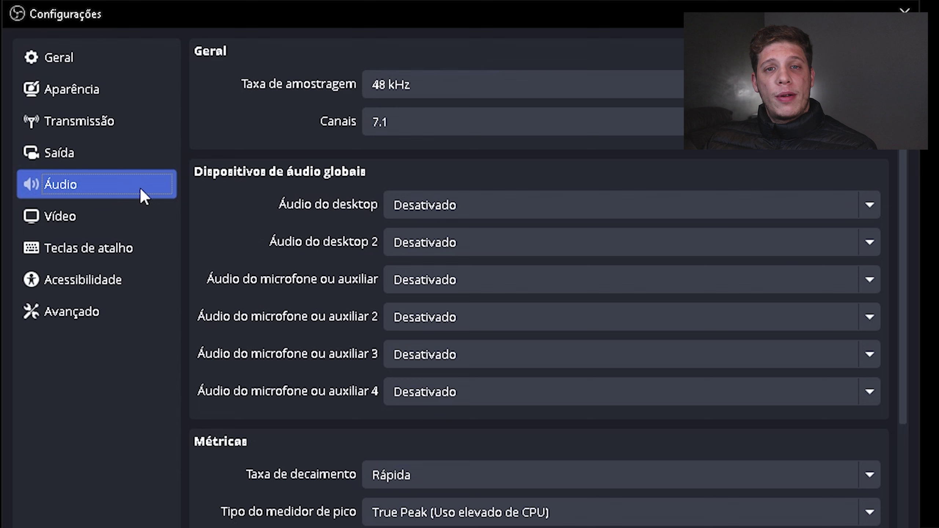
- Open the video settings and review the base resolution (Resolução de base)
left_click(89, 215)
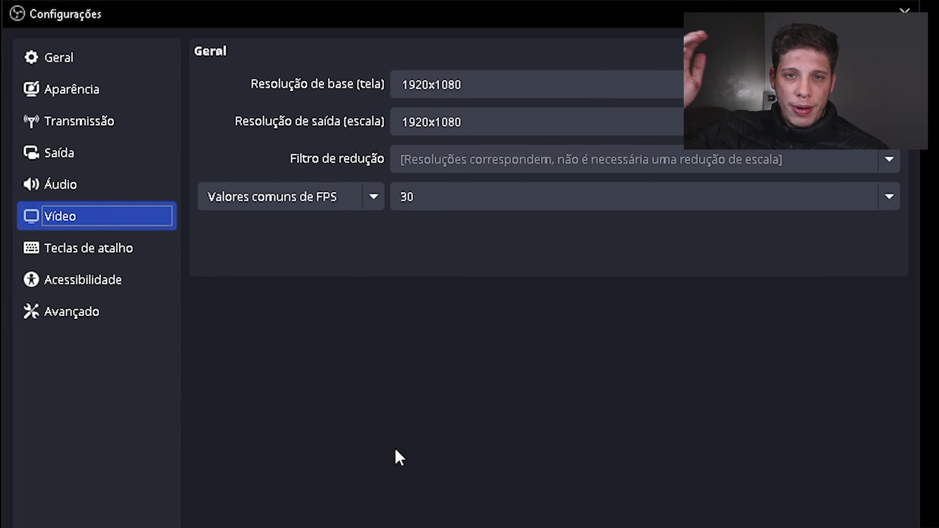
left_click(564, 94)
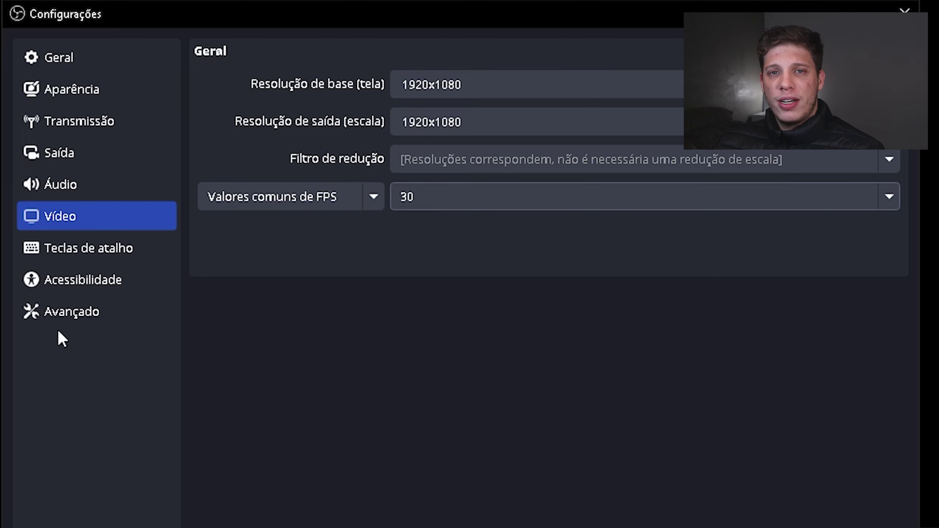
- Set the process priority (Prioridade do processo) to Alta in the advanced settings
left_click(61, 314)
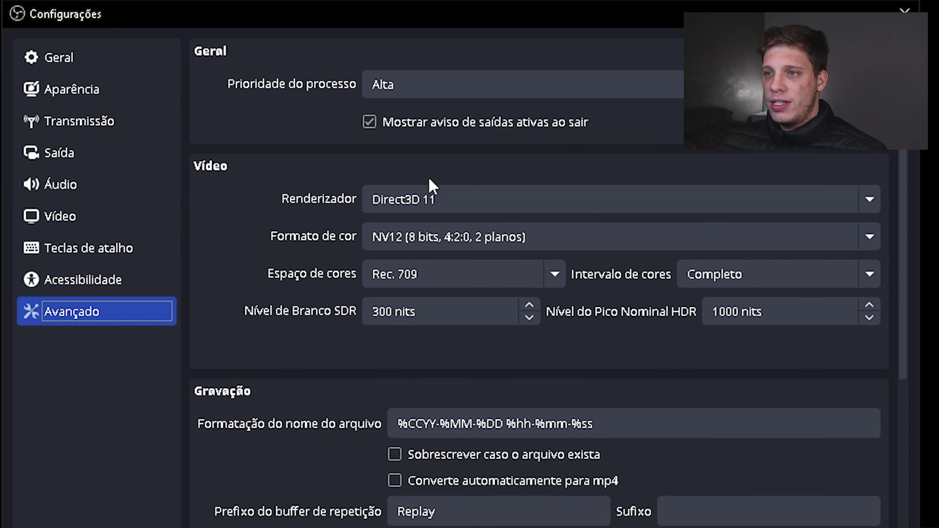
left_click(406, 92)
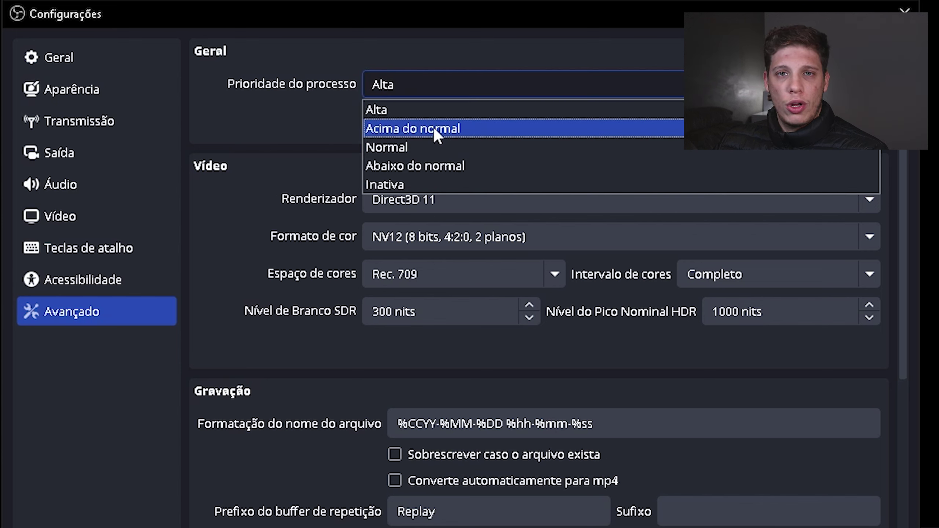
left_click(434, 114)
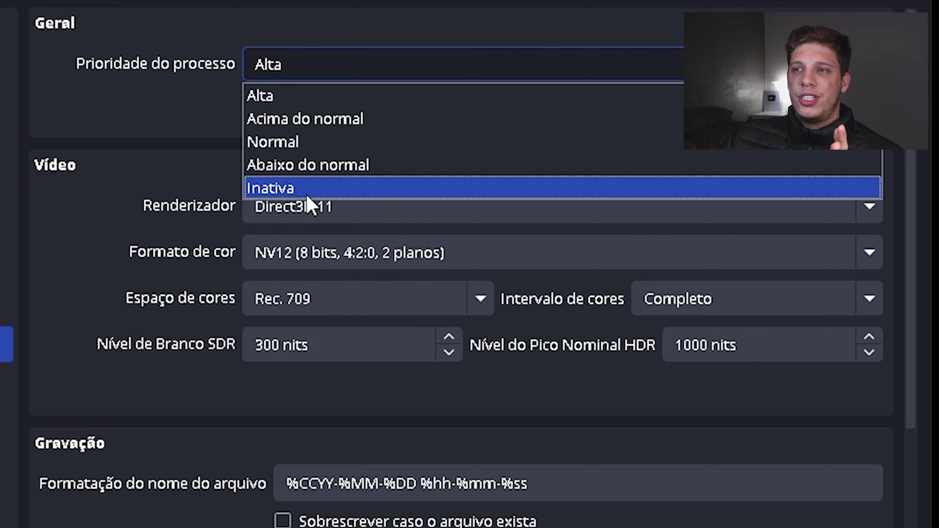
- Try Inativa, Abaixo do normal and Normal as the process priority, and restore it to Alta
left_click(356, 65)
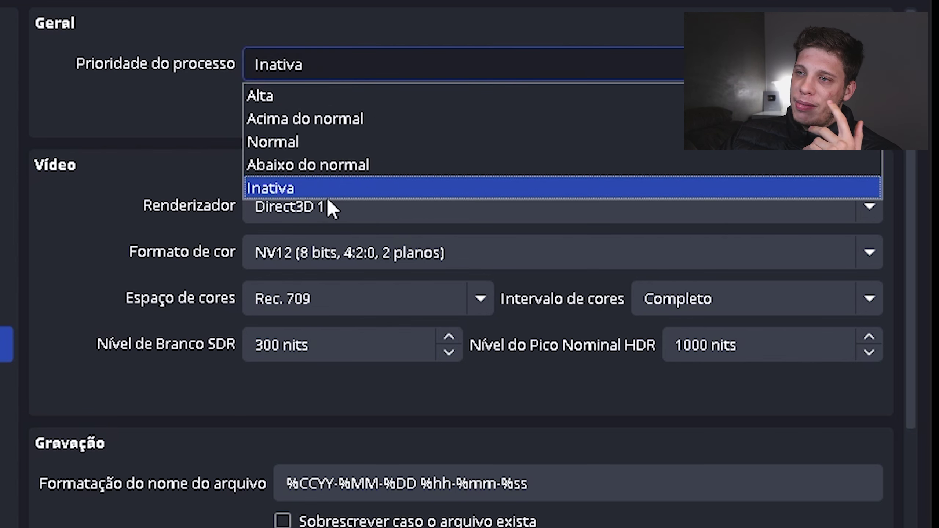
left_click(351, 167)
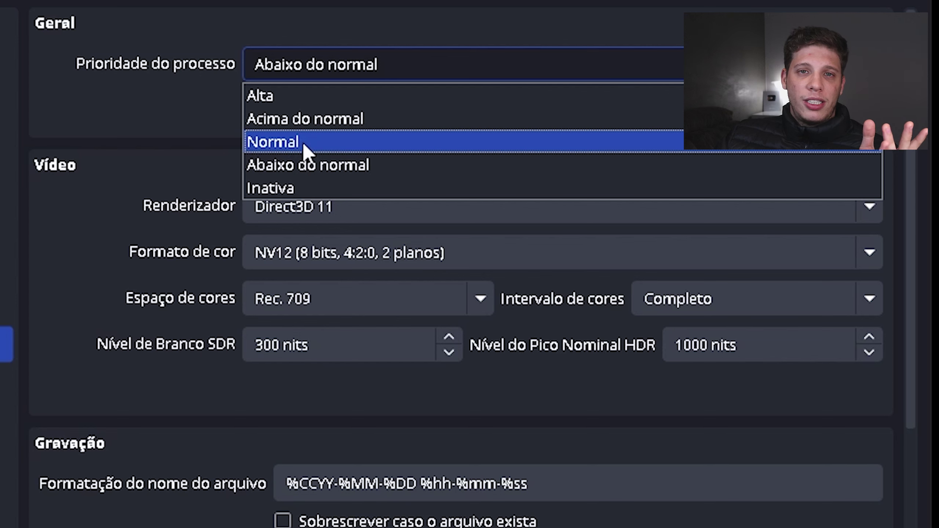
left_click(302, 141)
left_click(375, 63)
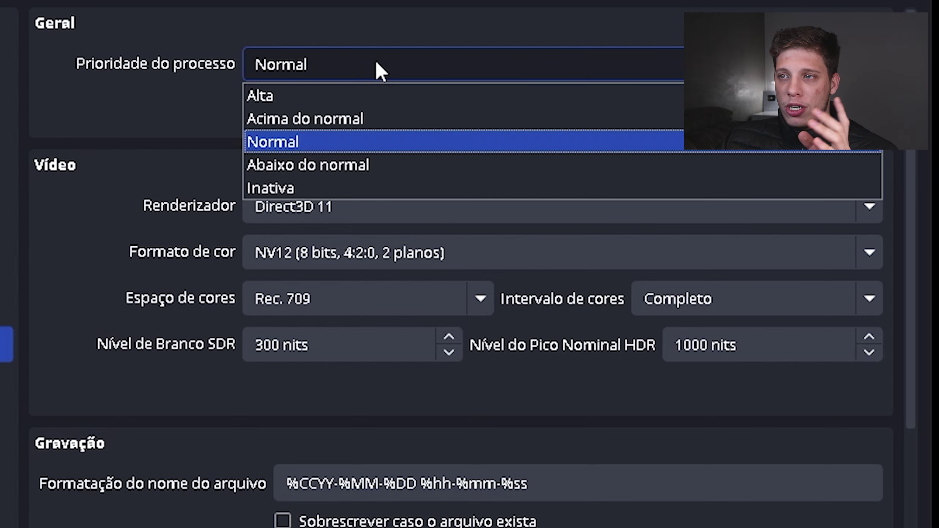
left_click(376, 63)
left_click(325, 67)
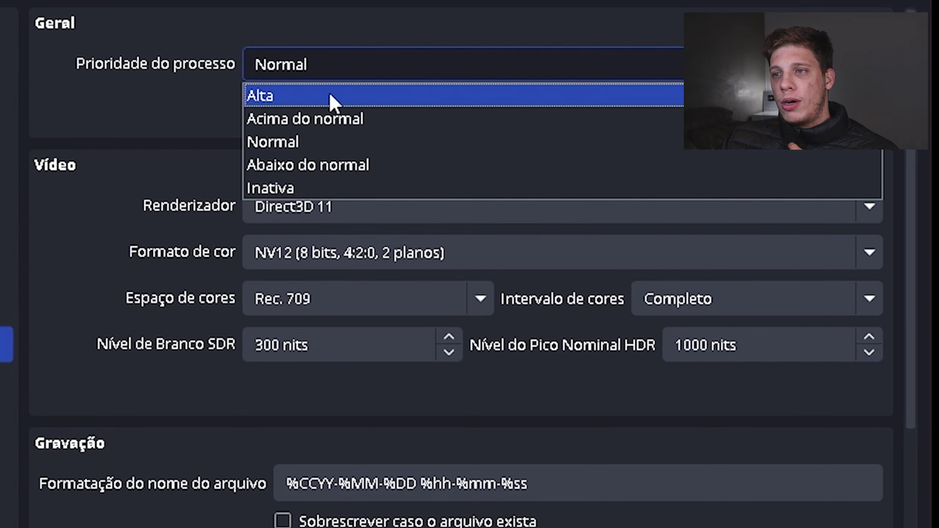
left_click(291, 96)
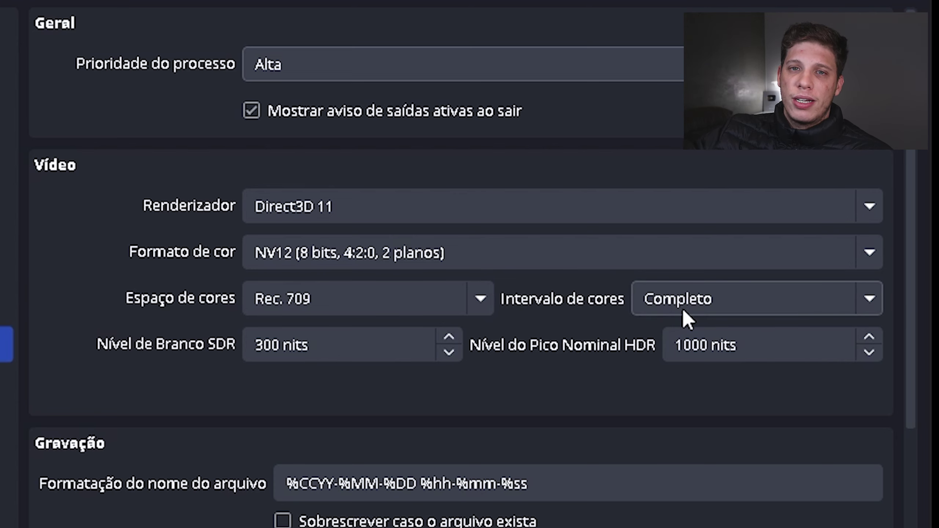
- Set the IP family (Família IP) to IPv4 e IPv6 (padrão) in the advanced network settings and review the remaining options
scroll(101, 393, "down", 6)
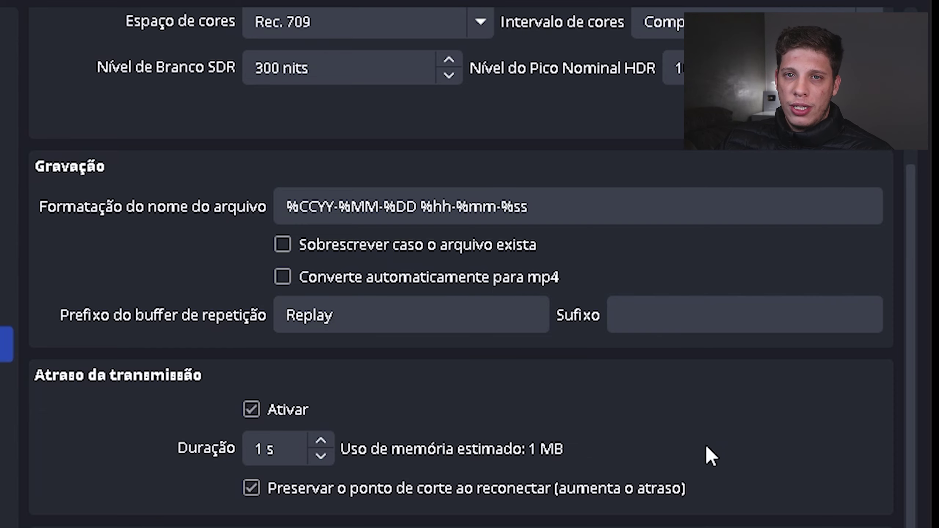
scroll(706, 450, "down", 10)
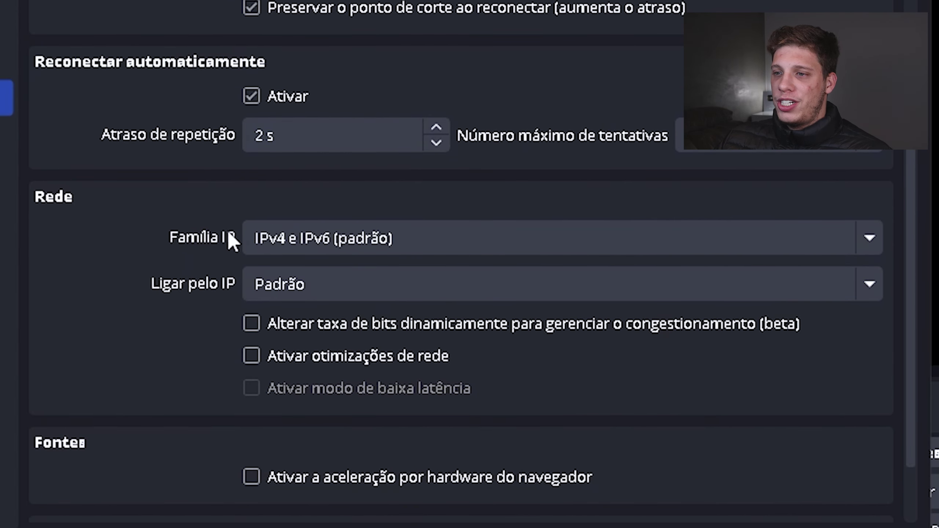
left_click(275, 237)
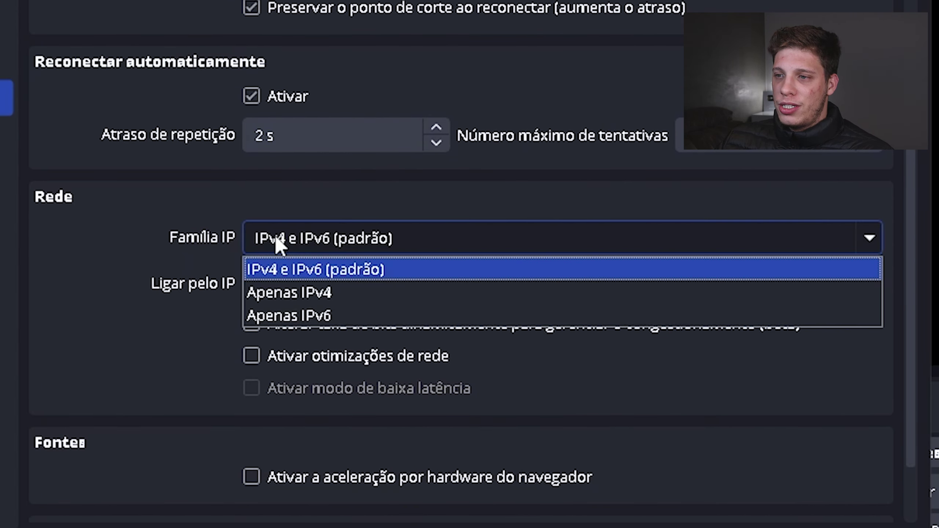
left_click(352, 272)
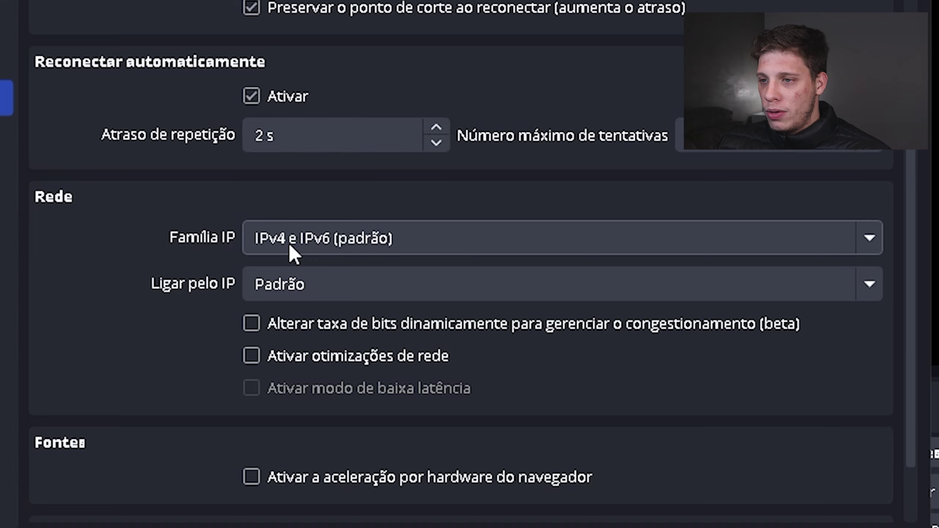
scroll(916, 216, "down", 3)
scroll(917, 259, "down", 1)
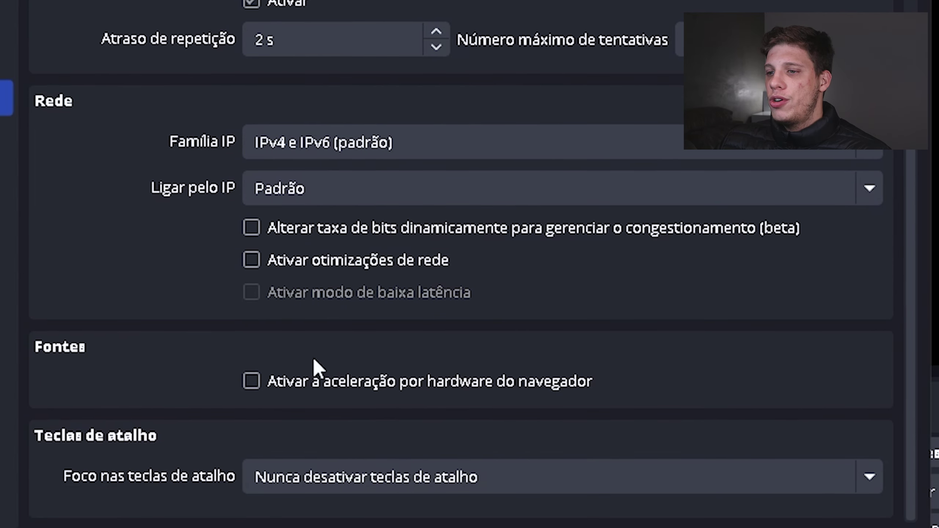
- In the audio settings, set the sample rate (Taxa de amostragem) to 48 kHz and the channels (Canais) to Estéreo
left_click(132, 333)
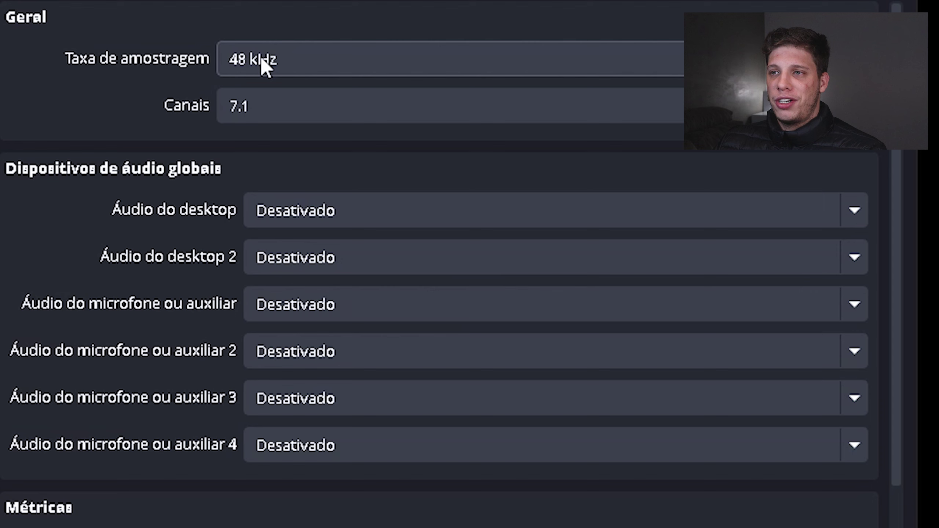
left_click(262, 59)
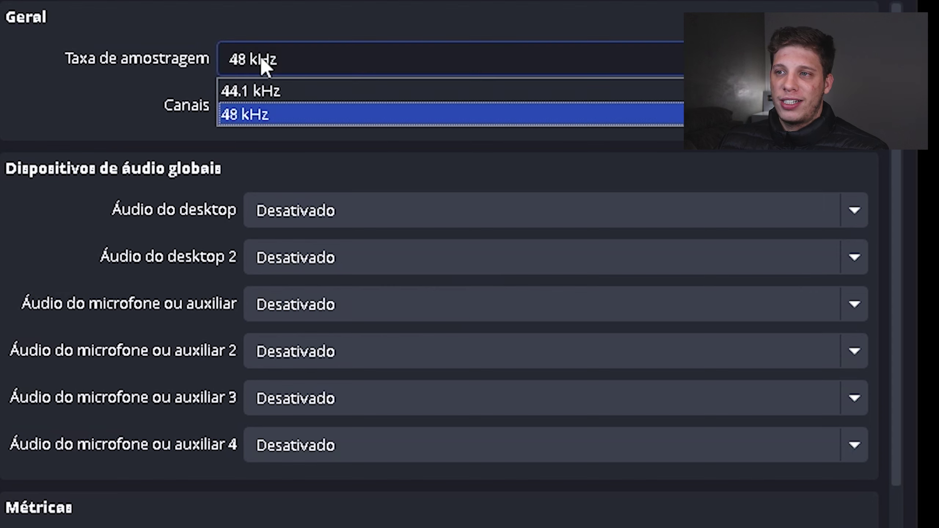
left_click(288, 118)
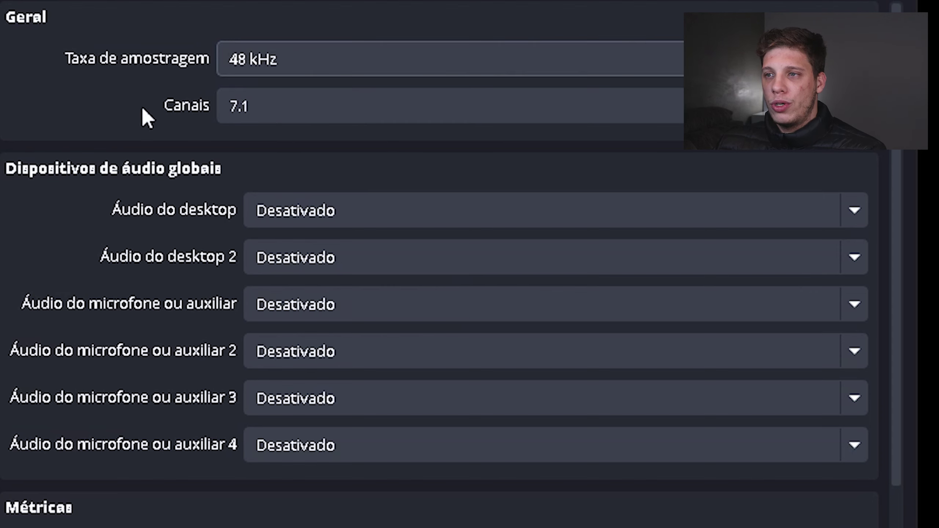
left_click(266, 105)
left_click(280, 162)
left_click(280, 161)
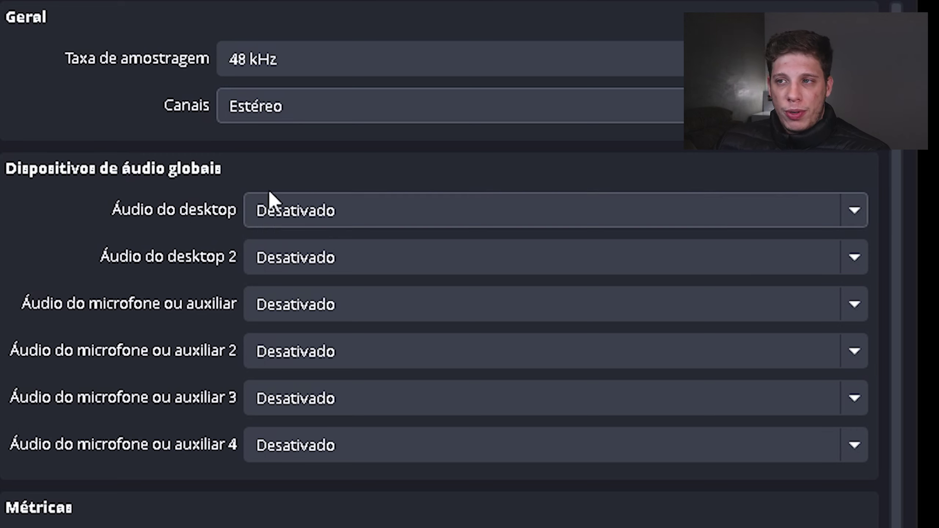
- Assign Headphones (Astro A50 Game) as desktop audio and Microphone (Yeti GX) as the first microphone, then apply and close the settings
left_click(295, 220)
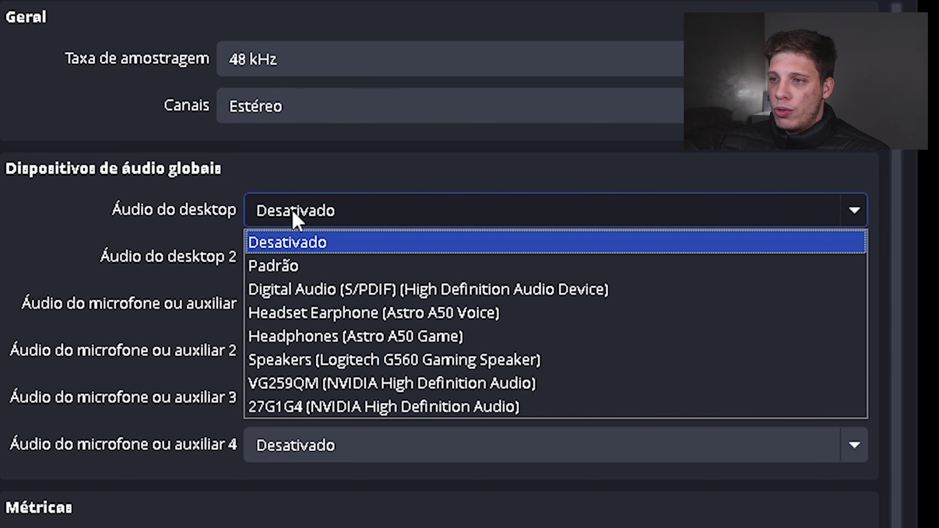
left_click(374, 337)
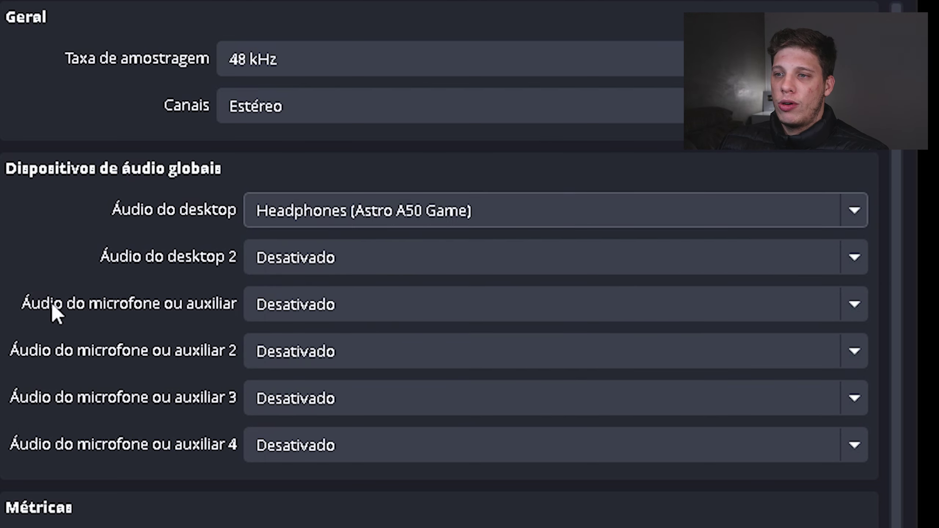
left_click(300, 313)
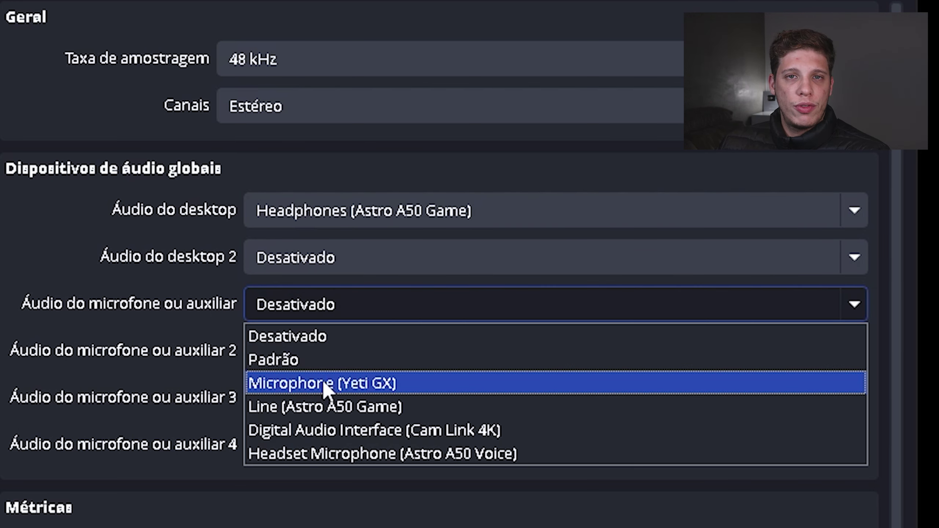
left_click(346, 385)
left_click(751, 364)
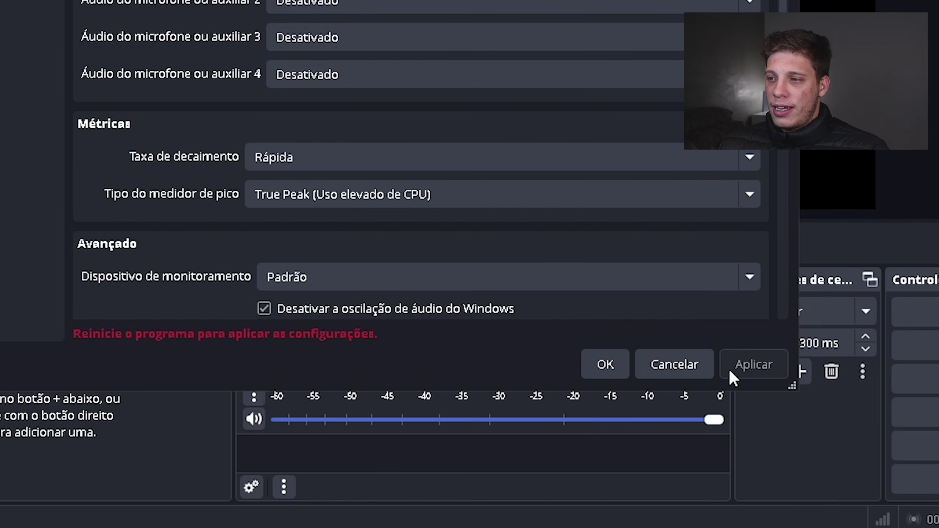
left_click(604, 363)
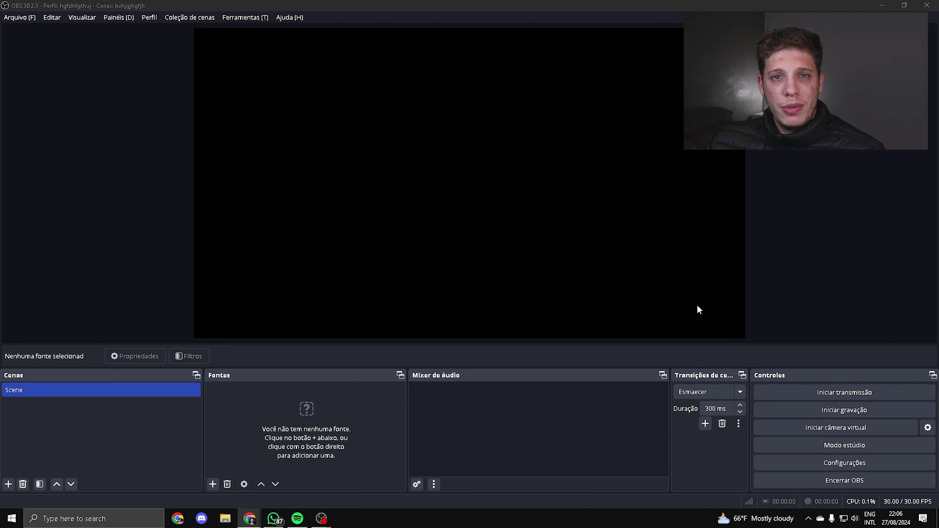
- Switch to YouTube Studio in the browser and check the live stream's statistics (Estatísticas), connection status and stream health (Integridade do stream)
mouse_move(250, 518)
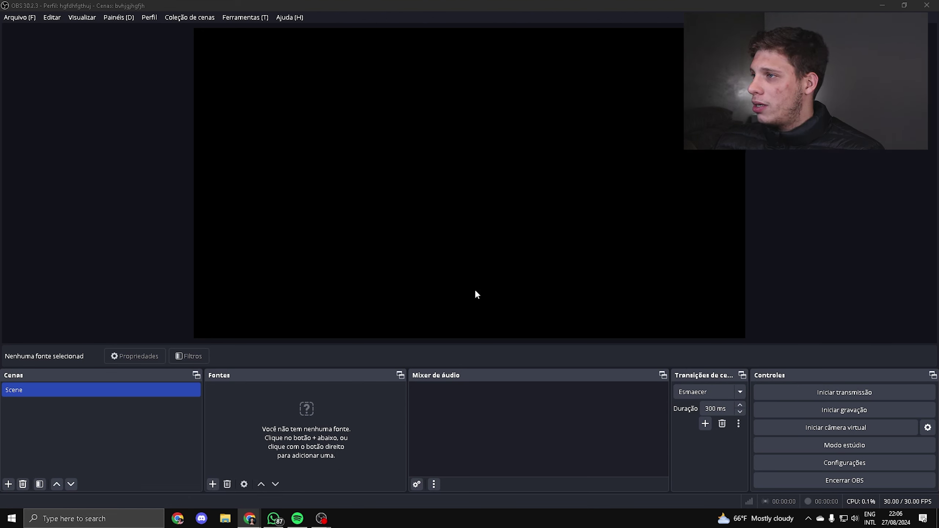
key("alt+Tab")
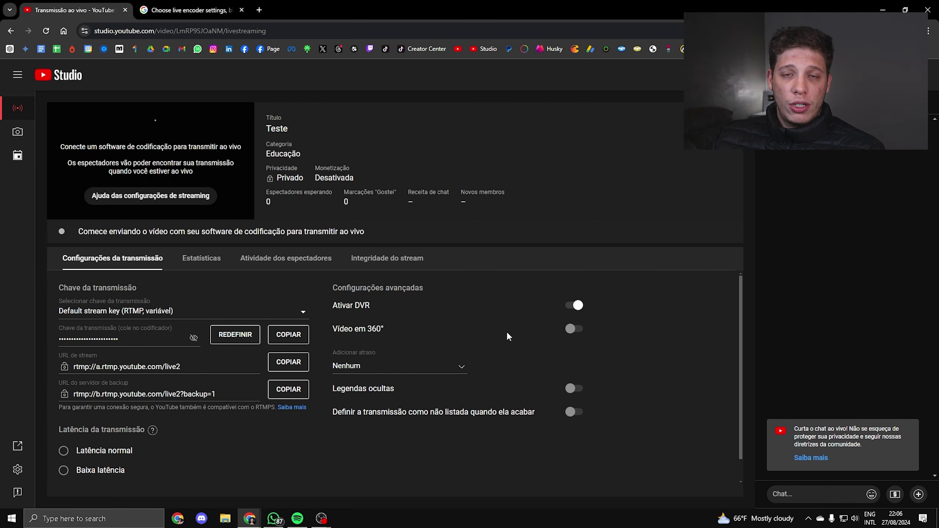
left_click(200, 269)
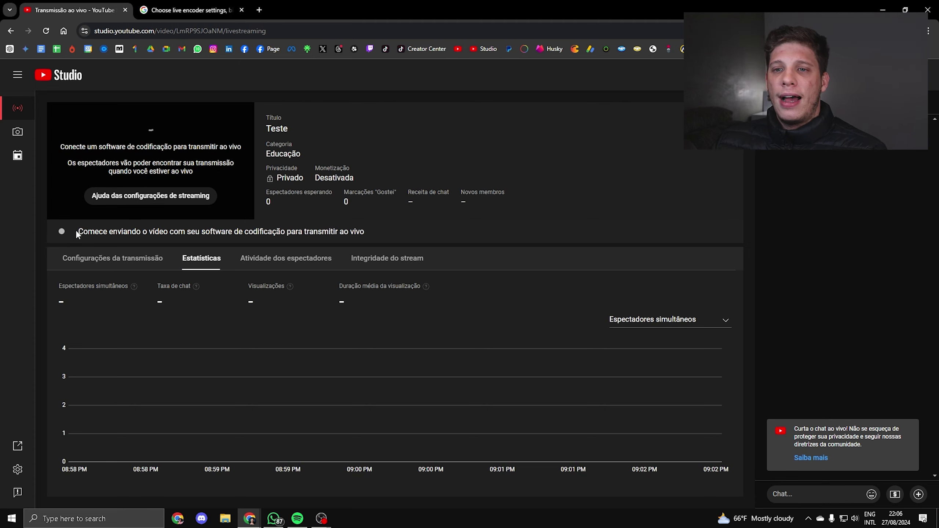
left_click_drag(79, 234, 370, 241)
left_click(320, 235)
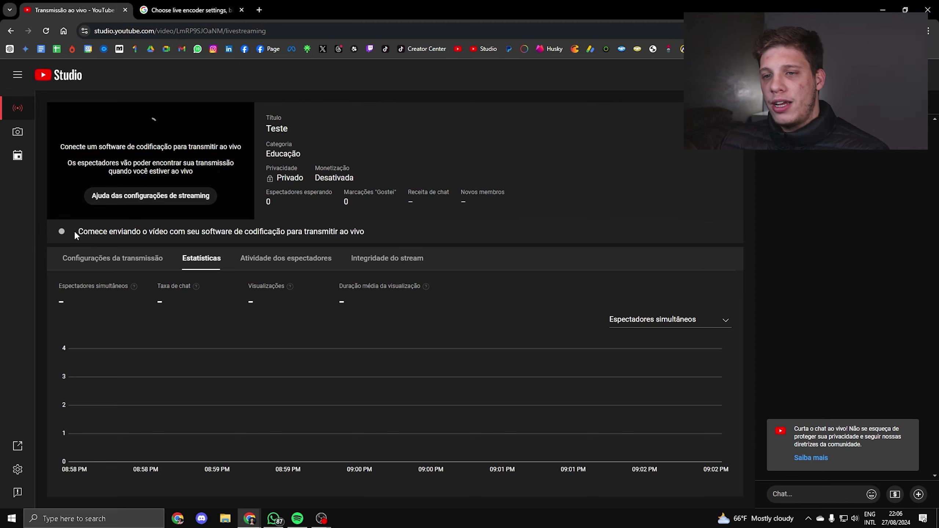
left_click(358, 259)
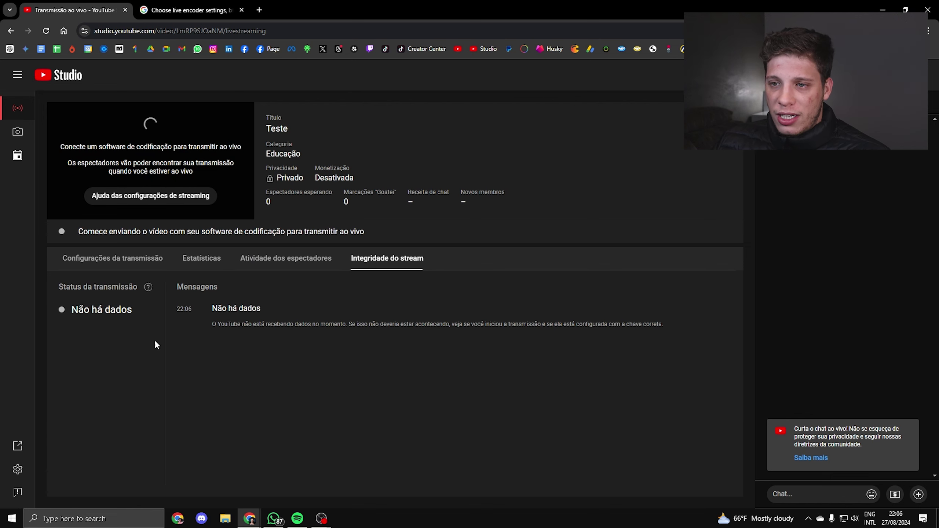